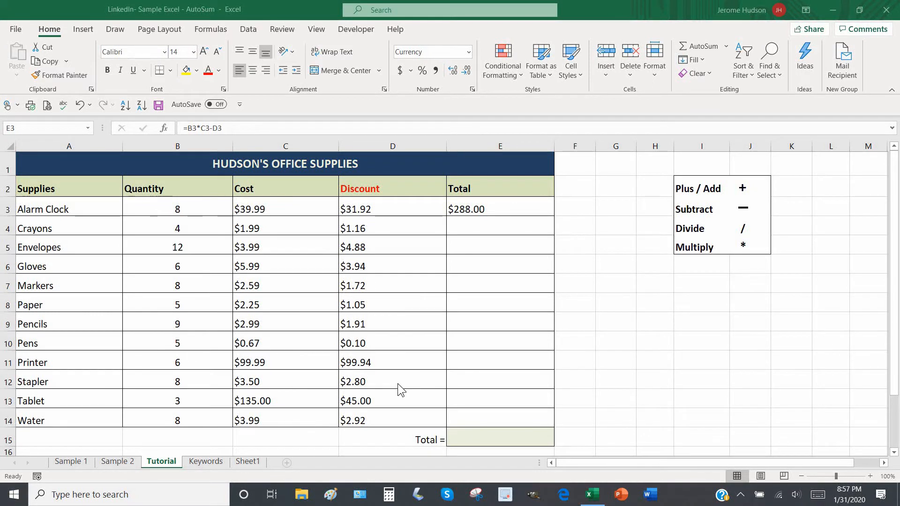
# Inspect the Alarm Clock total formula in E3 and the empty Total cells below it
pyautogui.click(498, 202)
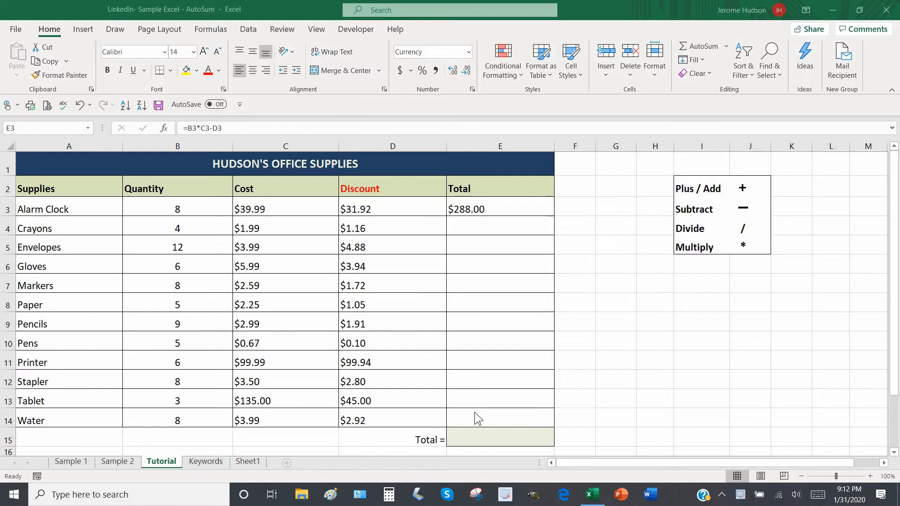
pyautogui.click(551, 459)
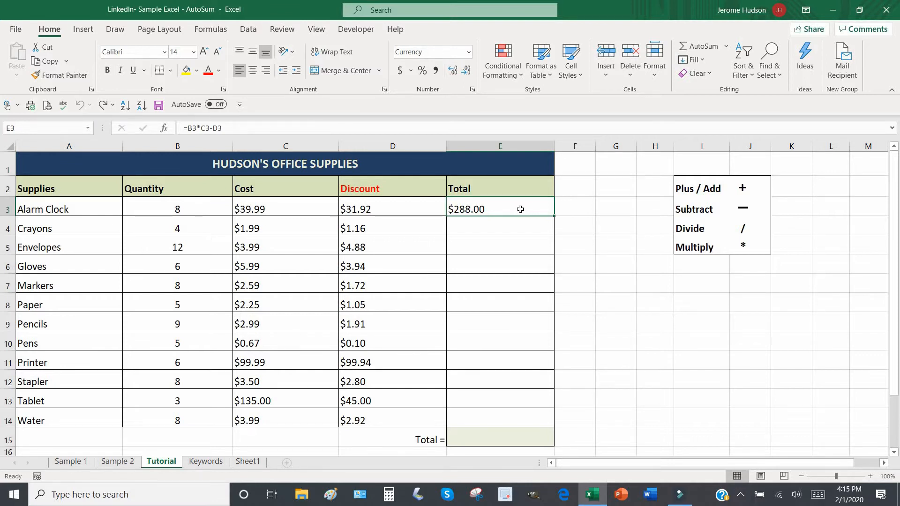
pyautogui.click(512, 238)
pyautogui.click(511, 266)
pyautogui.click(511, 289)
pyautogui.click(505, 305)
pyautogui.click(502, 323)
pyautogui.click(500, 338)
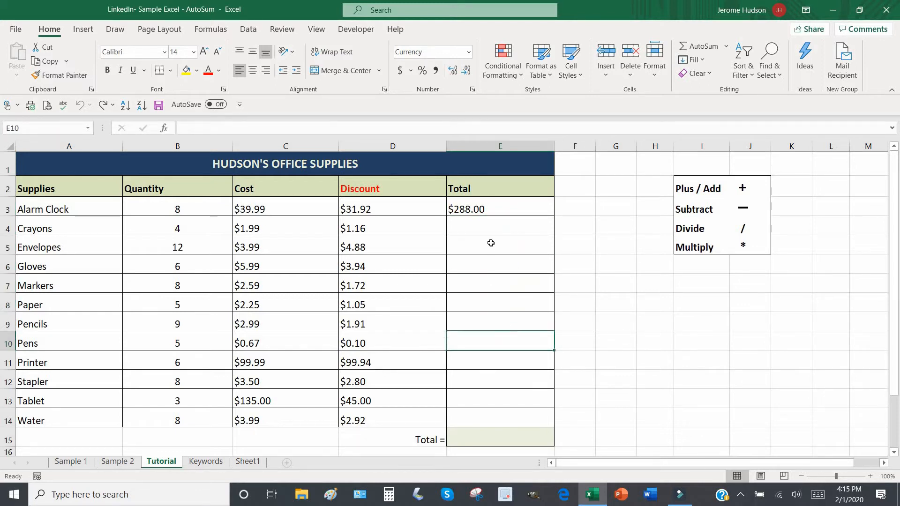
pyautogui.click(496, 207)
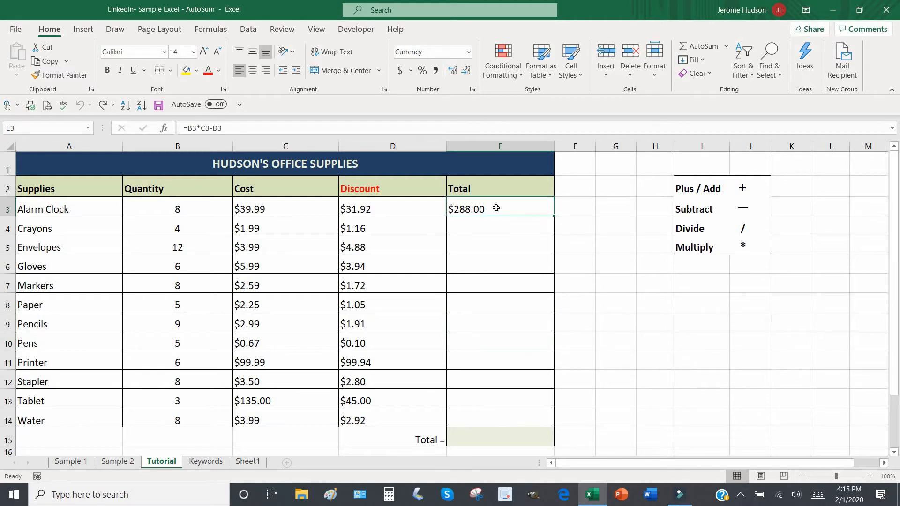
# Change the Alarm Clock quantity in B3 to 9 so E3 recalculates to $327.99
pyautogui.click(199, 209)
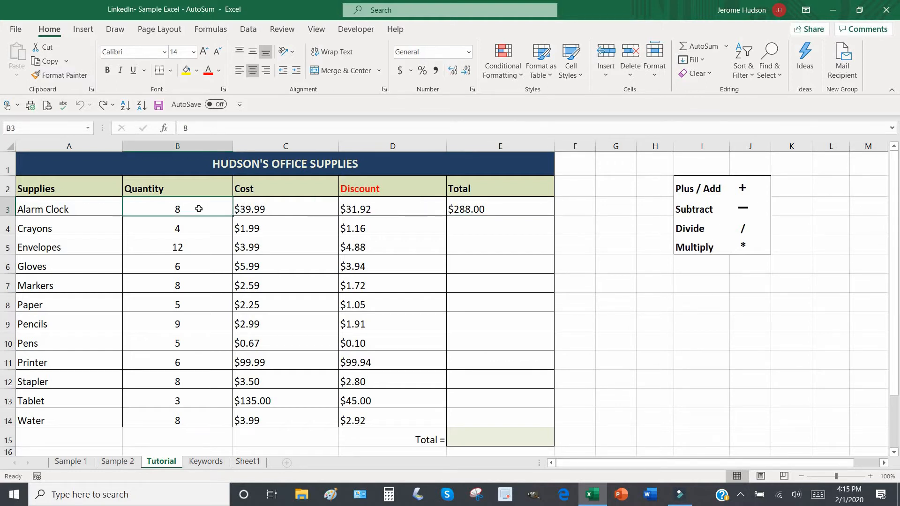
pyautogui.write('9')
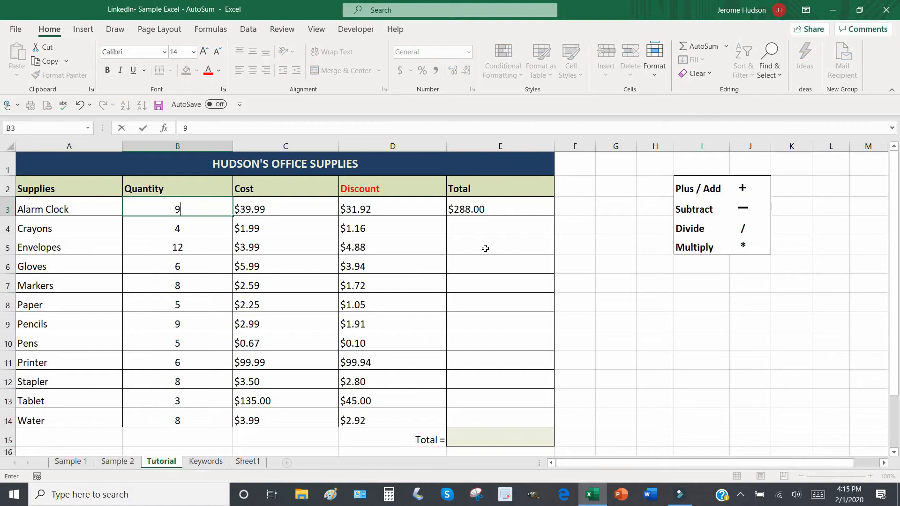
pyautogui.click(485, 248)
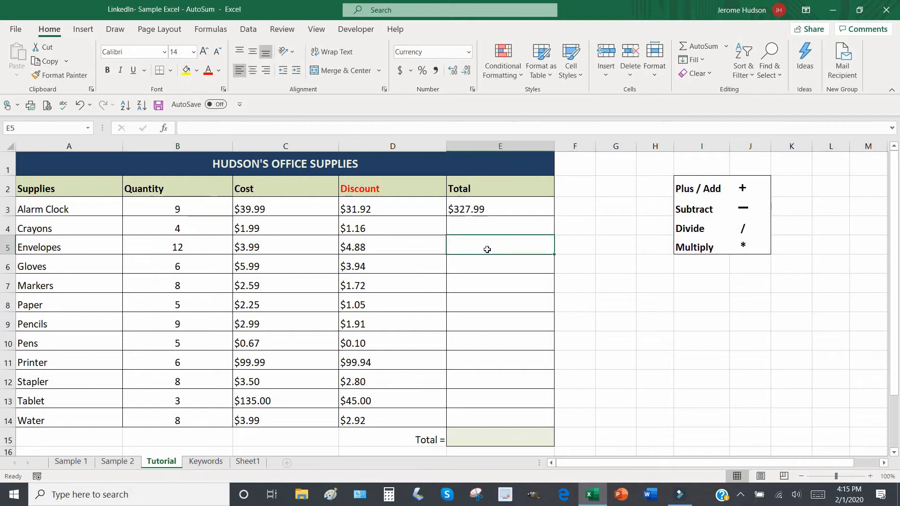
pyautogui.click(496, 210)
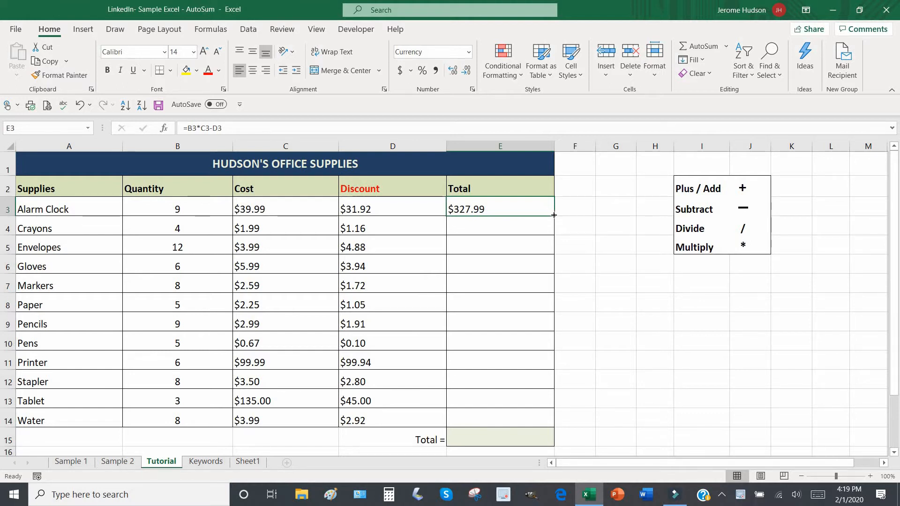
# Fill the Total formula from E3 down to E14 for Water
pyautogui.moveTo(553, 215); pyautogui.dragTo(554, 215)
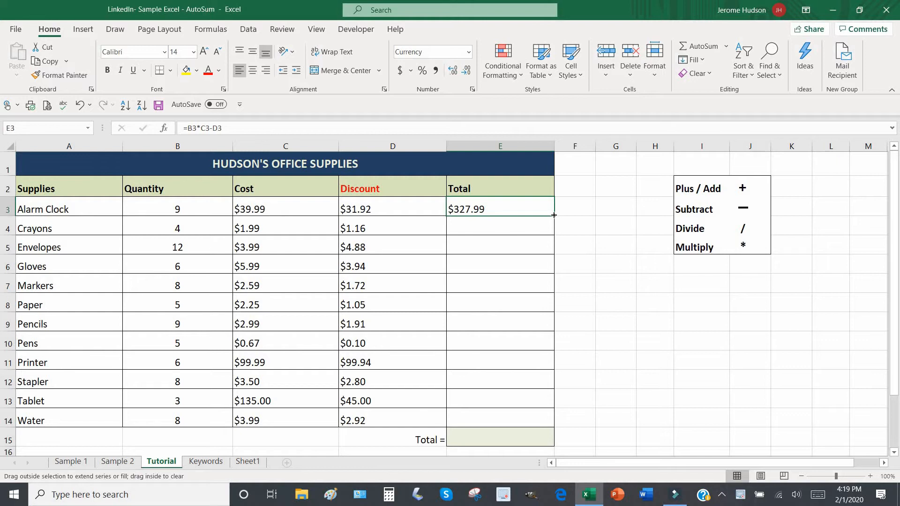
pyautogui.moveTo(554, 218); pyautogui.dragTo(547, 421)
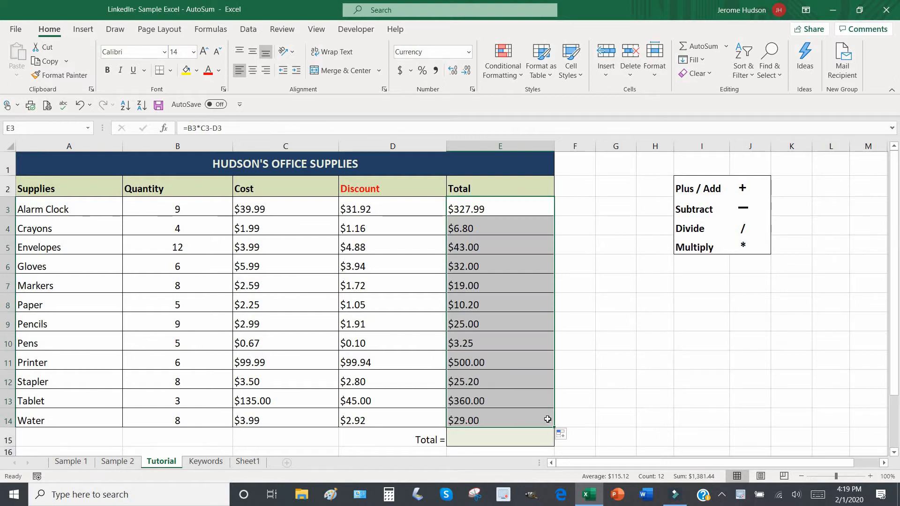
pyautogui.click(578, 402)
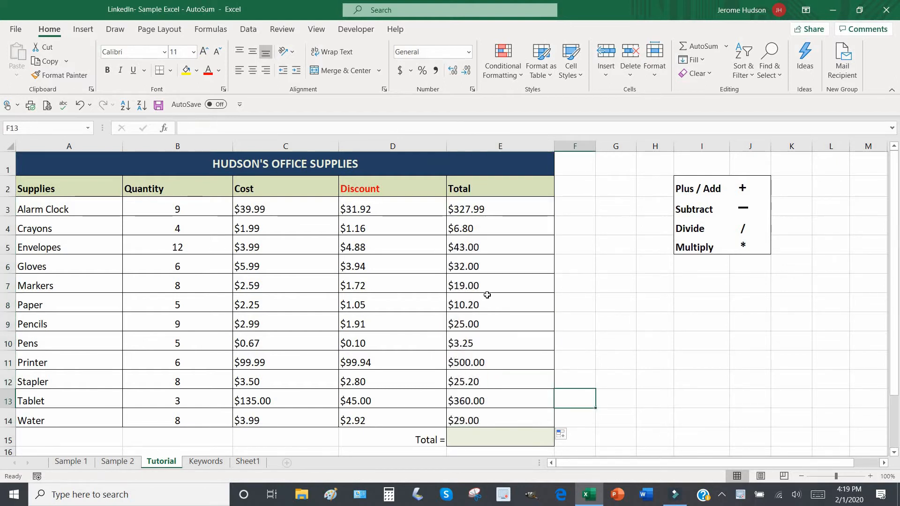
# Check the copied Total formulas for Pencils and Stapler, then select empty cell E15
pyautogui.click(487, 326)
pyautogui.click(489, 363)
pyautogui.click(489, 381)
pyautogui.click(495, 320)
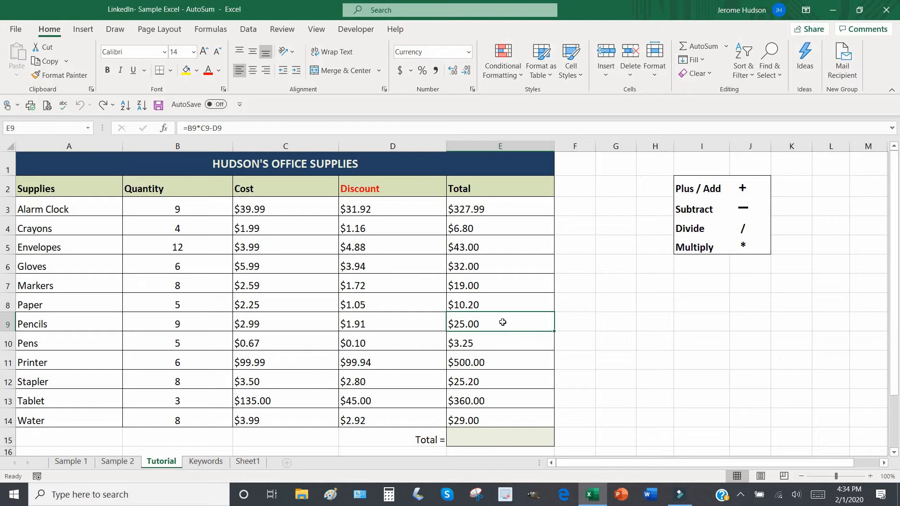
pyautogui.click(496, 441)
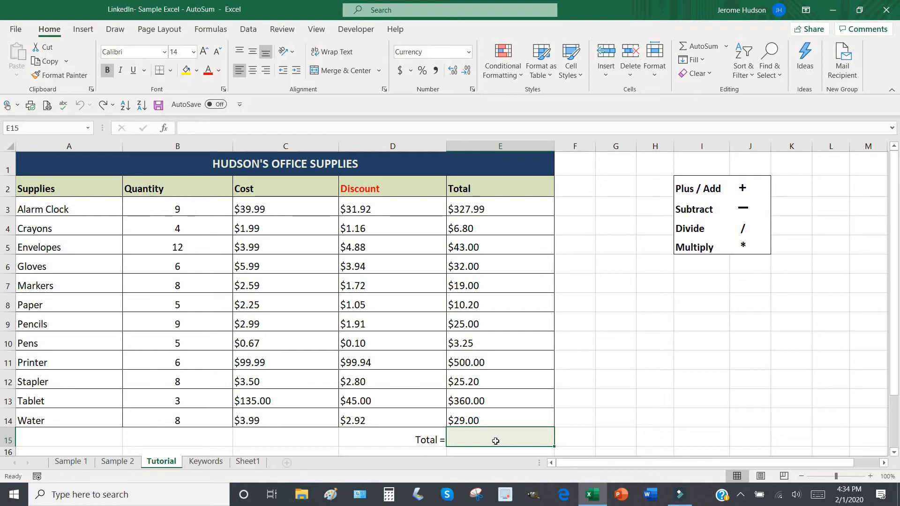
# Change Paper's quantity in B8 to 8, updating its total to $16.95
pyautogui.click(191, 308)
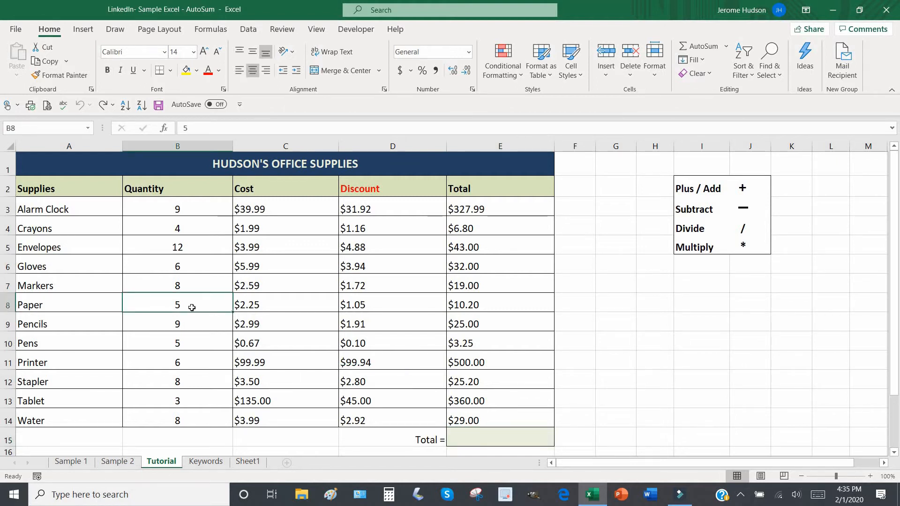
pyautogui.write('8')
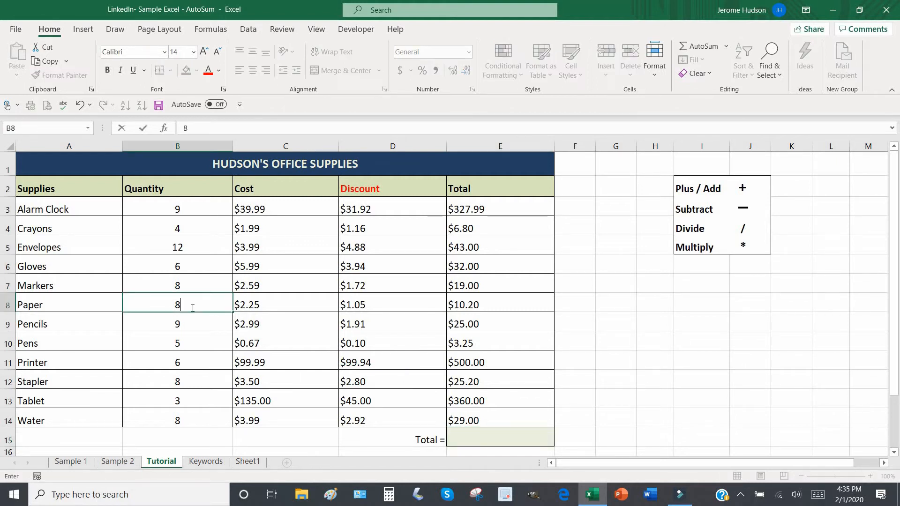
pyautogui.click(490, 306)
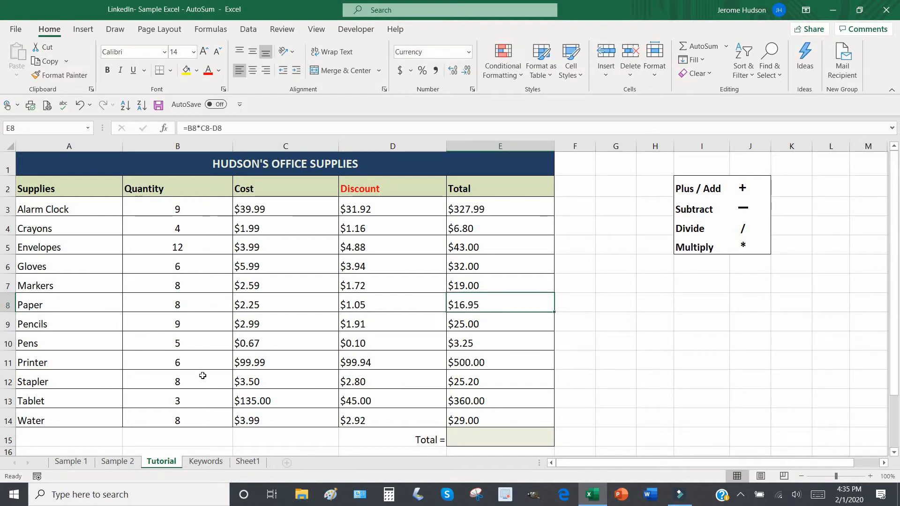
# Change Tablet's quantity in B13 to 6, updating its total to $765.00
pyautogui.click(190, 403)
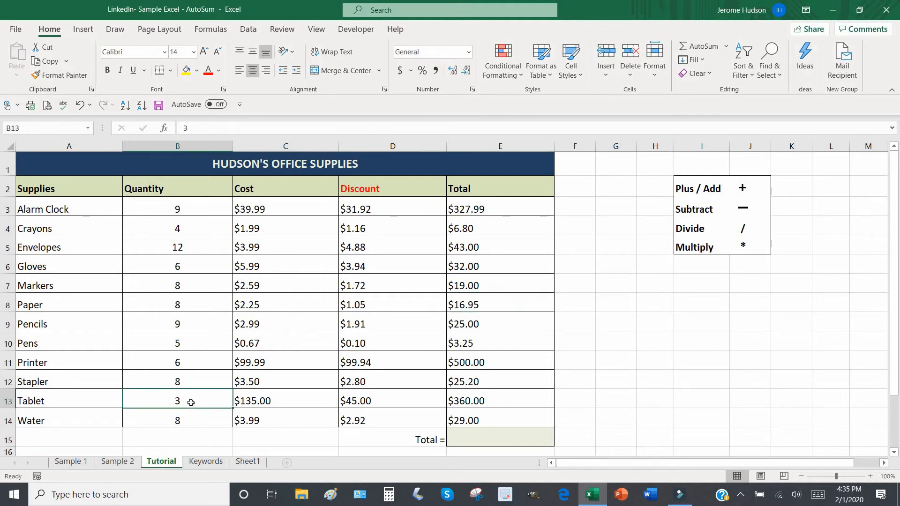
pyautogui.write('6')
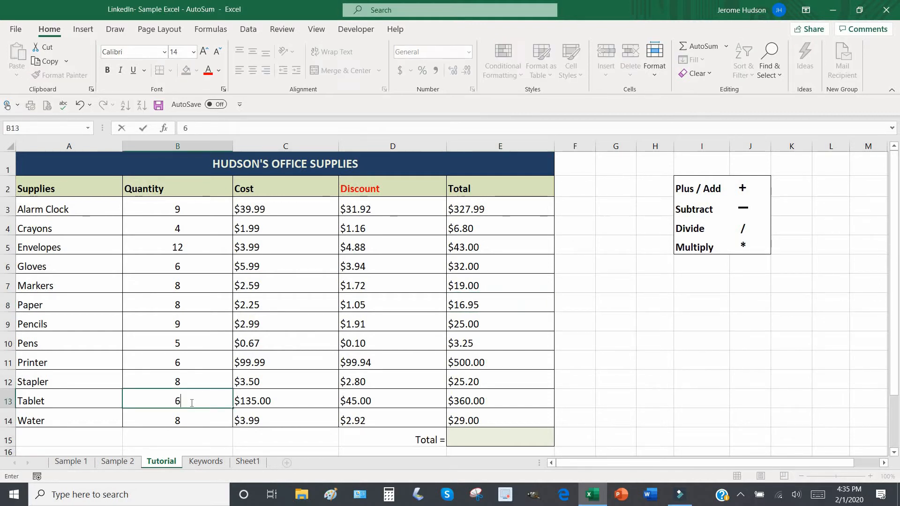
pyautogui.click(518, 401)
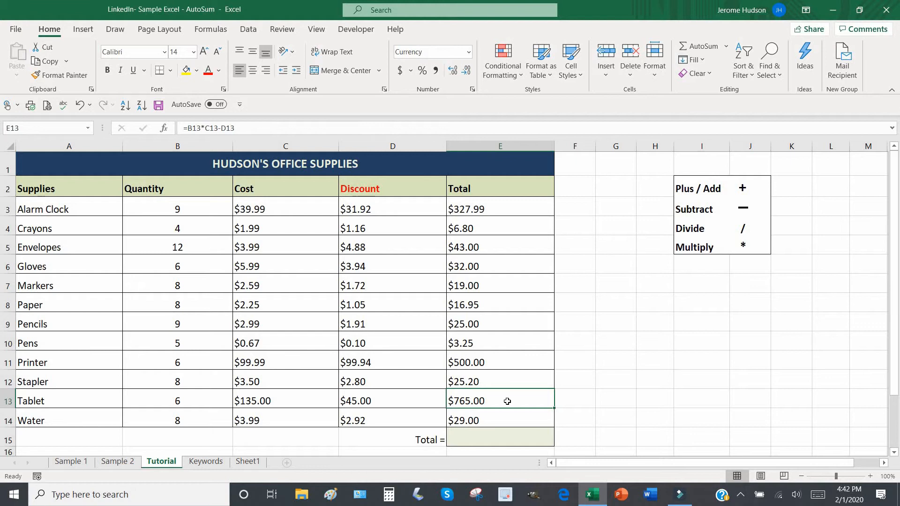
pyautogui.click(512, 442)
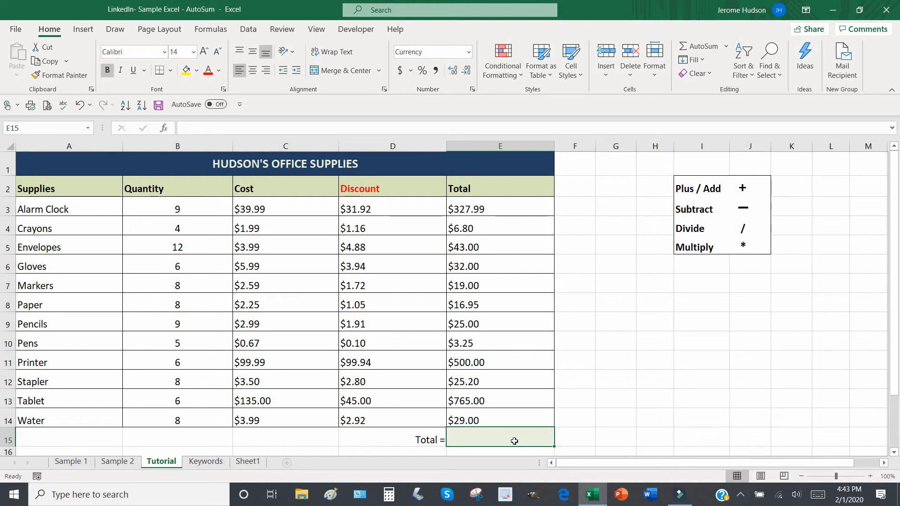
# Select empty cells beside the table in columns K and L
pyautogui.click(764, 383)
pyautogui.click(791, 357)
pyautogui.click(803, 314)
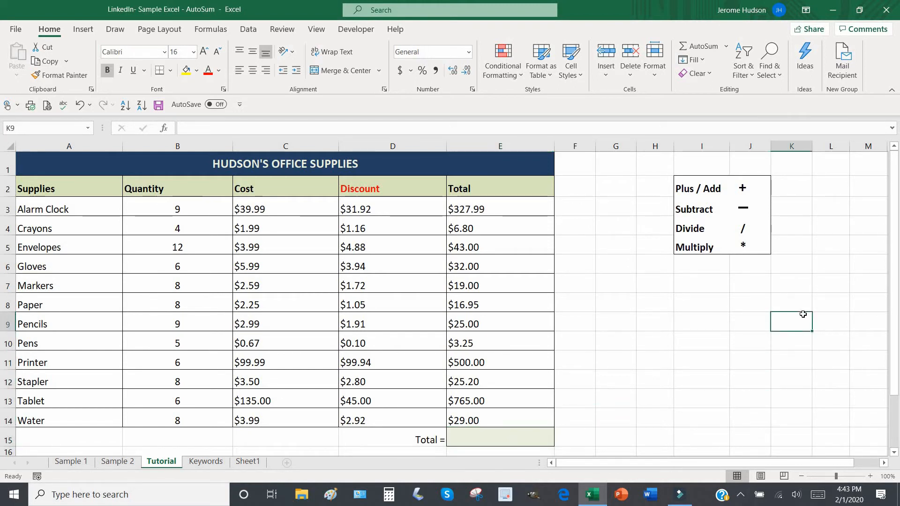
pyautogui.click(819, 298)
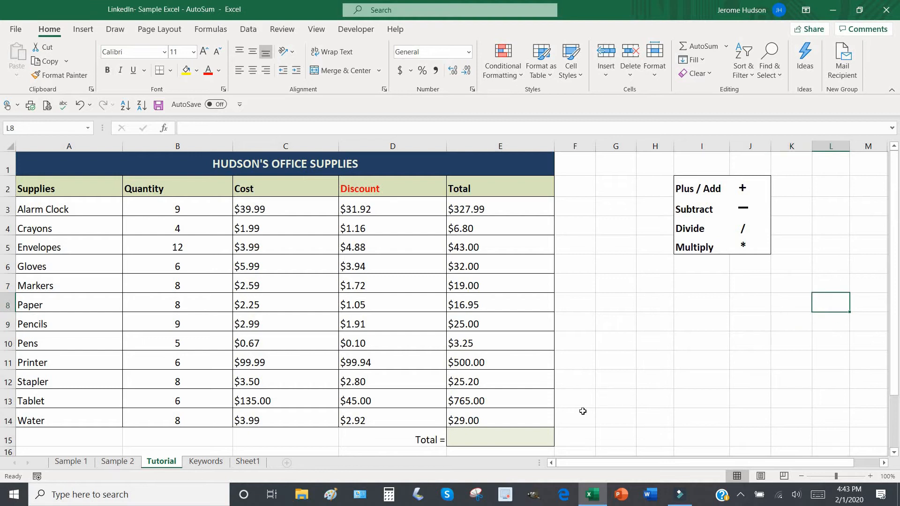
# AutoSum =SUM(E3:E14) into E15 for a $1,793.19 grand total, then widen column K
pyautogui.click(476, 441)
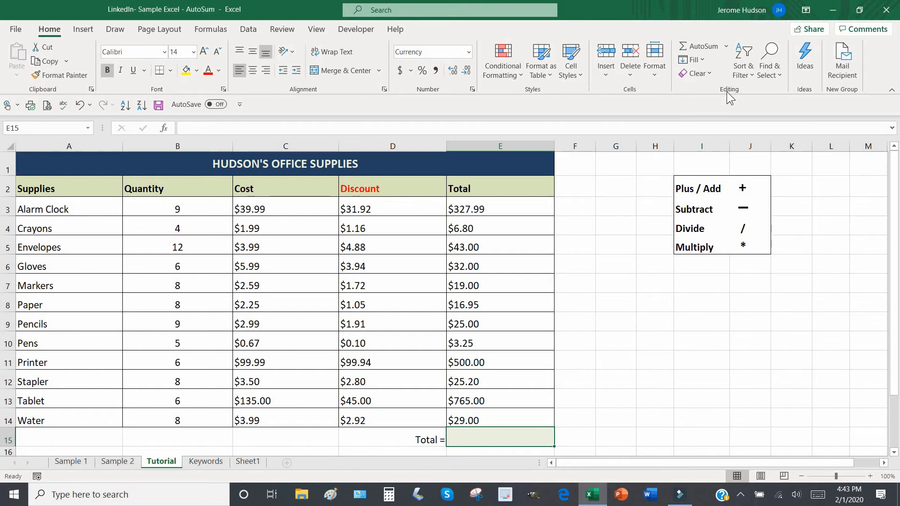
pyautogui.click(726, 48)
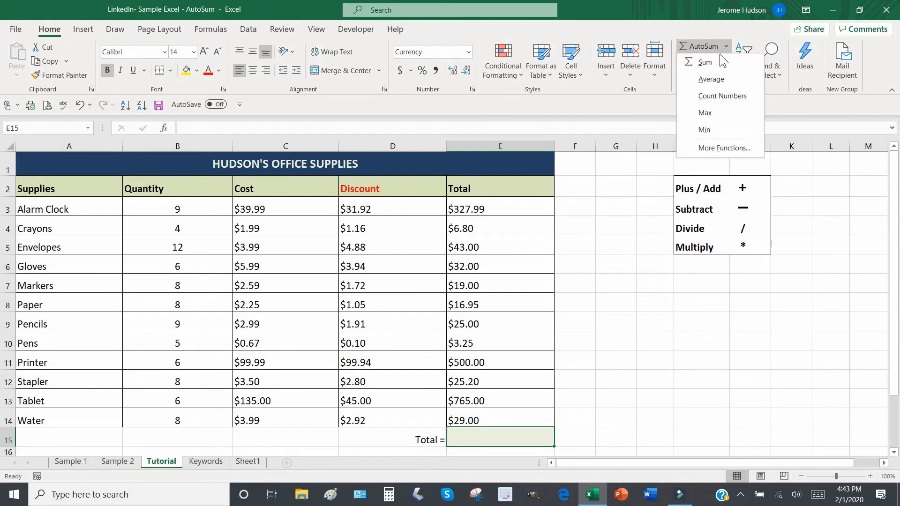
pyautogui.click(705, 63)
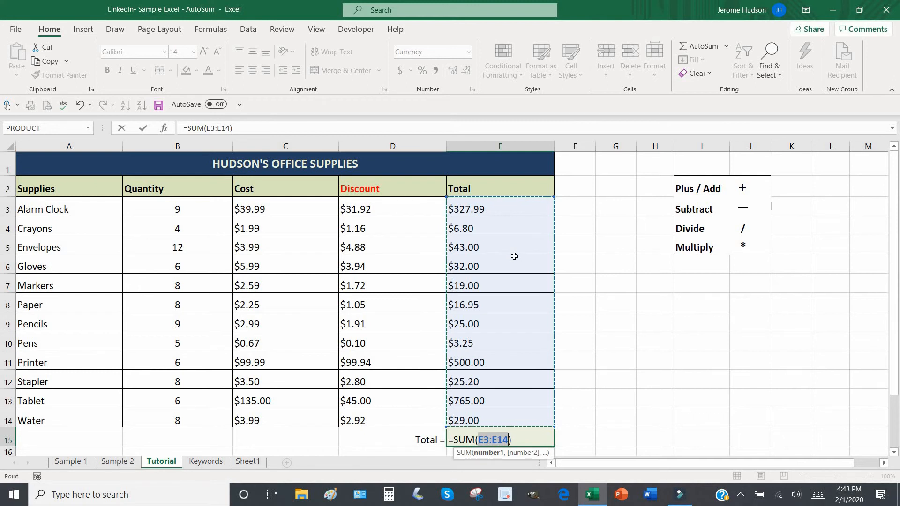
pyautogui.press('Return')
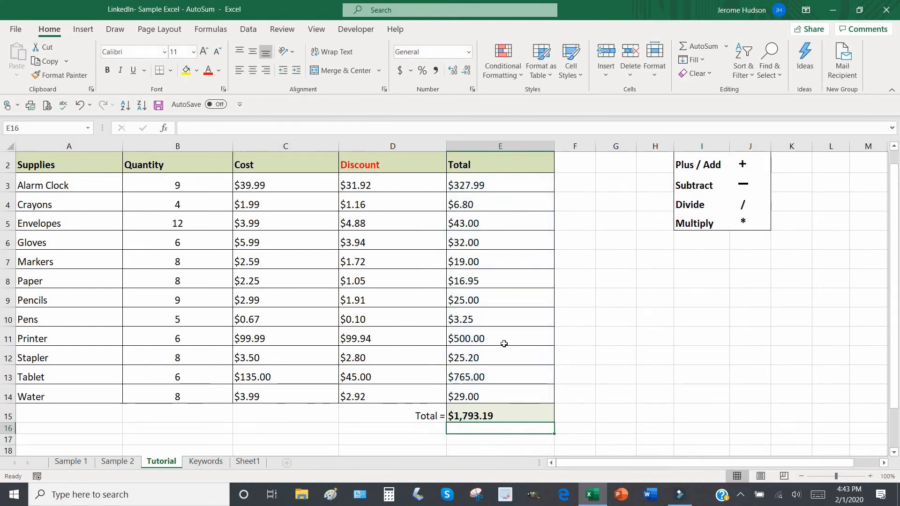
pyautogui.click(503, 412)
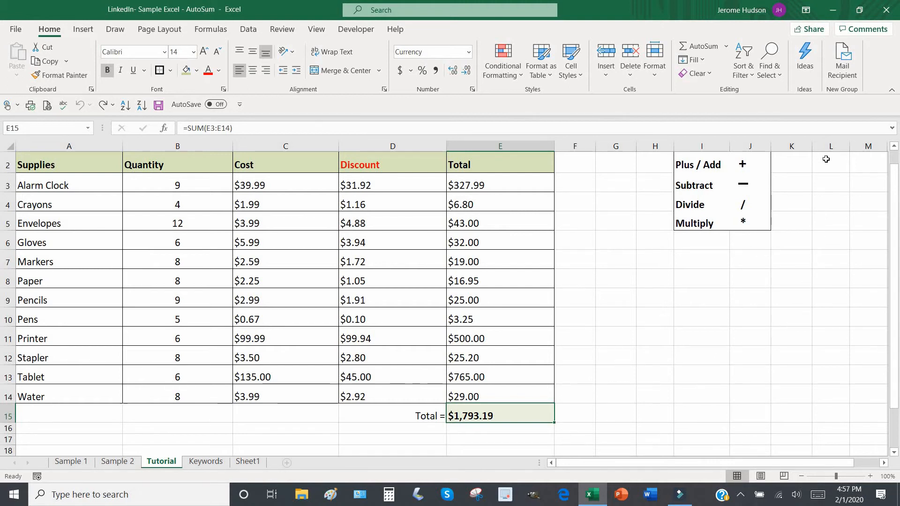
pyautogui.moveTo(813, 146); pyautogui.dragTo(862, 142)
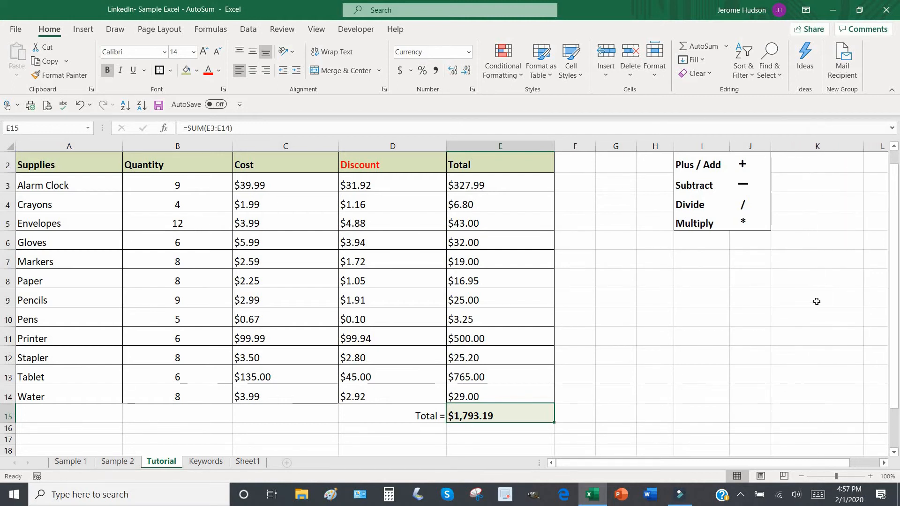
# Give cell K10 an outside border and a light green fill
pyautogui.click(809, 317)
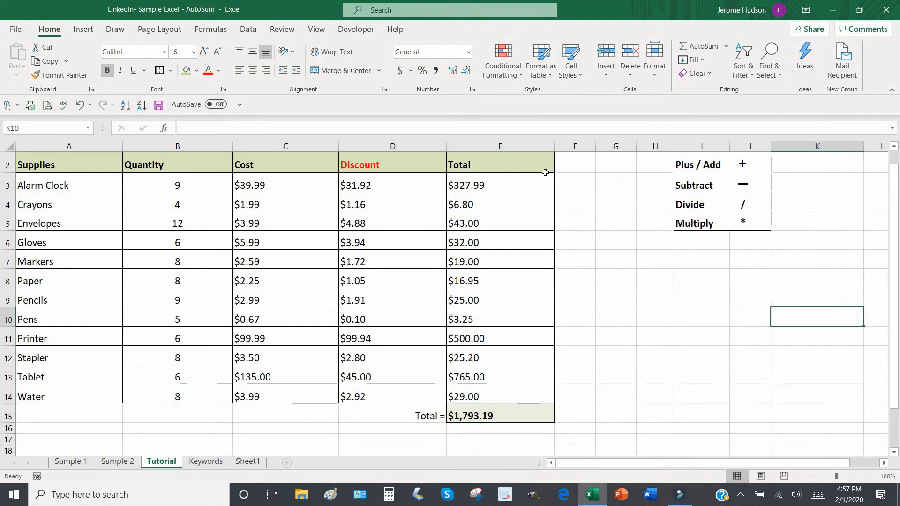
pyautogui.click(170, 72)
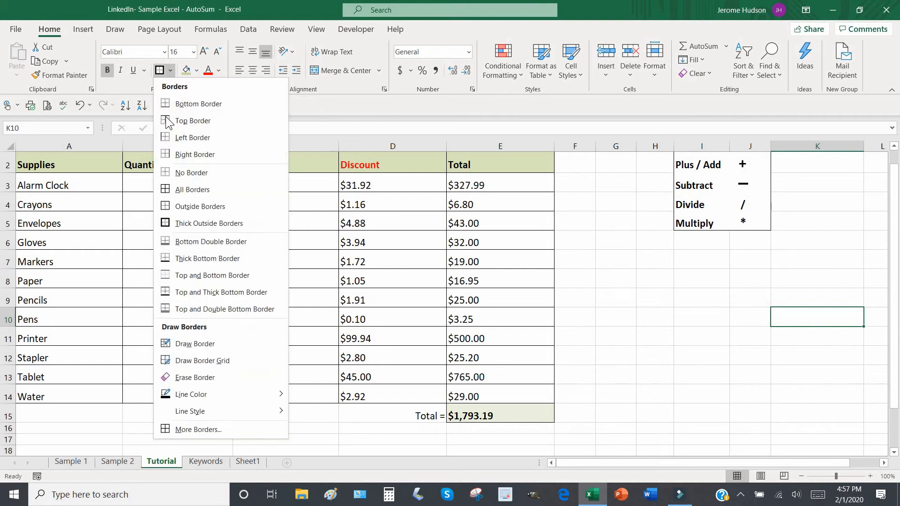
pyautogui.click(165, 206)
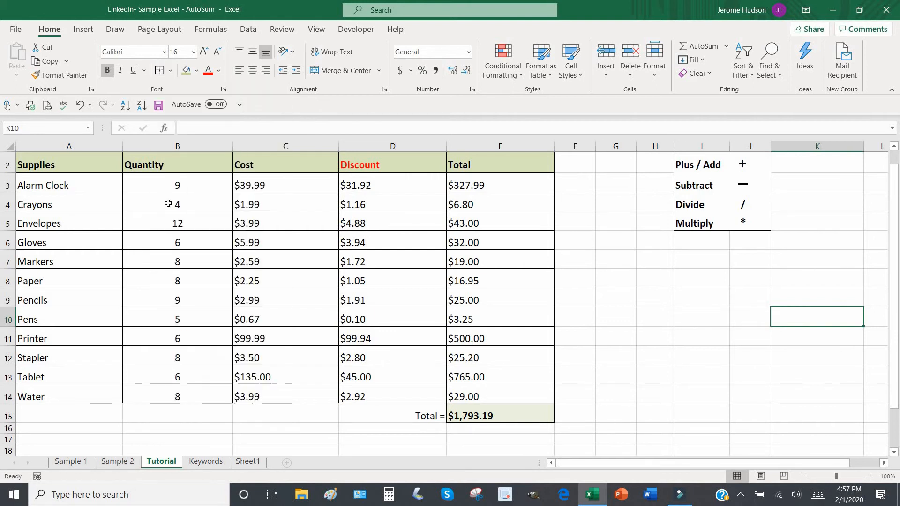
pyautogui.click(186, 71)
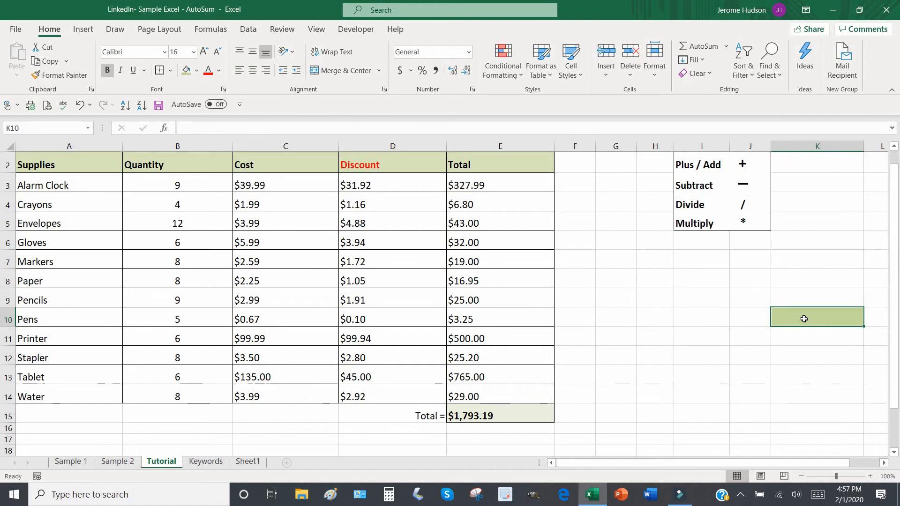
# Delete the grand total from E15 and reselect K10
pyautogui.click(496, 417)
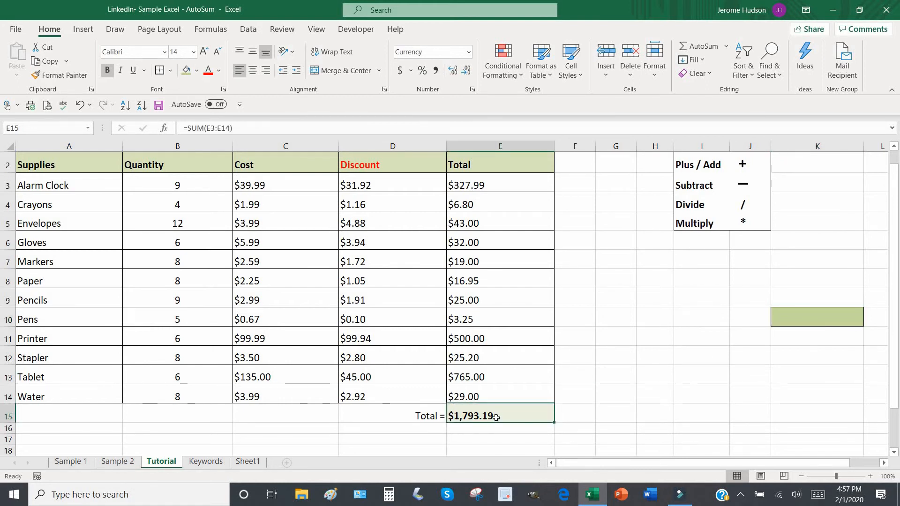
pyautogui.press('Delete')
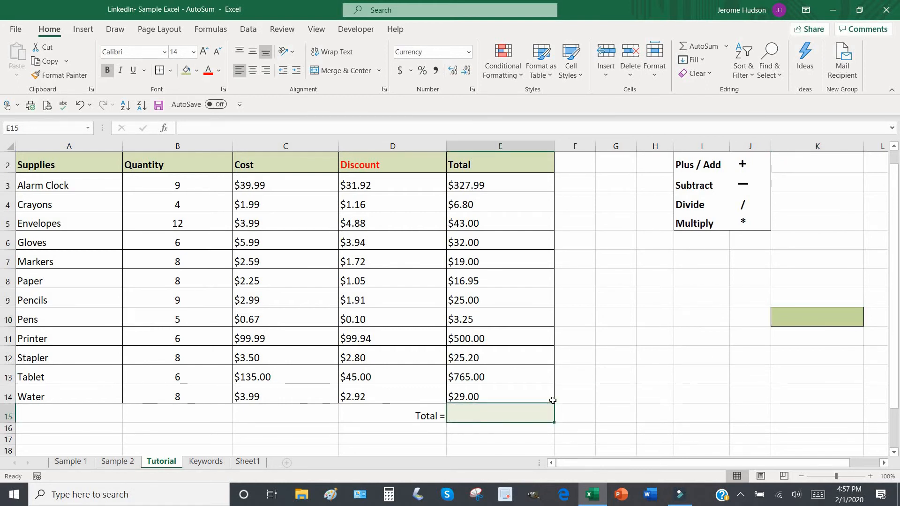
pyautogui.click(809, 317)
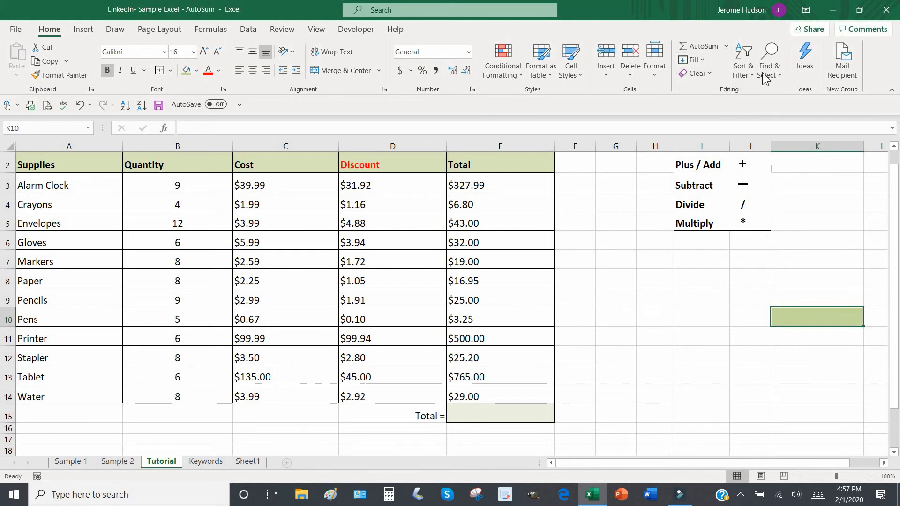
# AutoSum the range E3:E14 into K10, giving =SUM(E3:E14) = $1,793.19
pyautogui.click(727, 48)
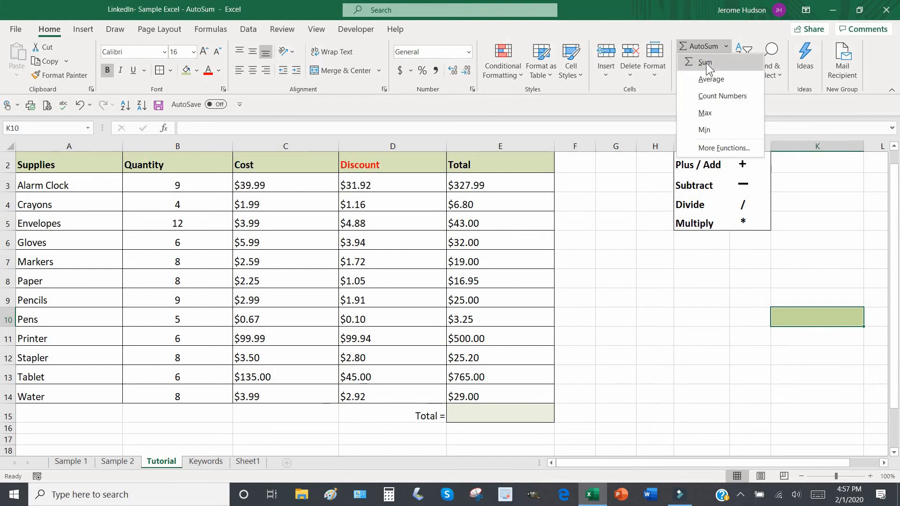
pyautogui.click(708, 62)
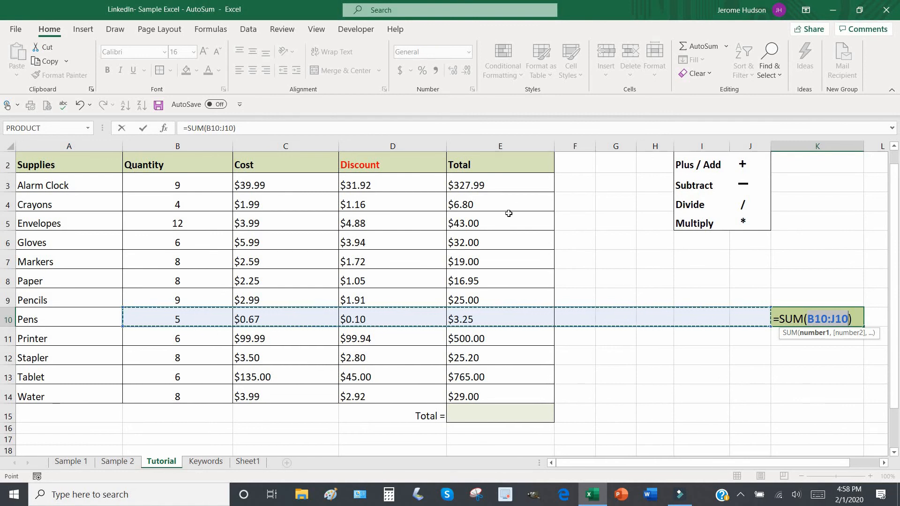
pyautogui.click(514, 185)
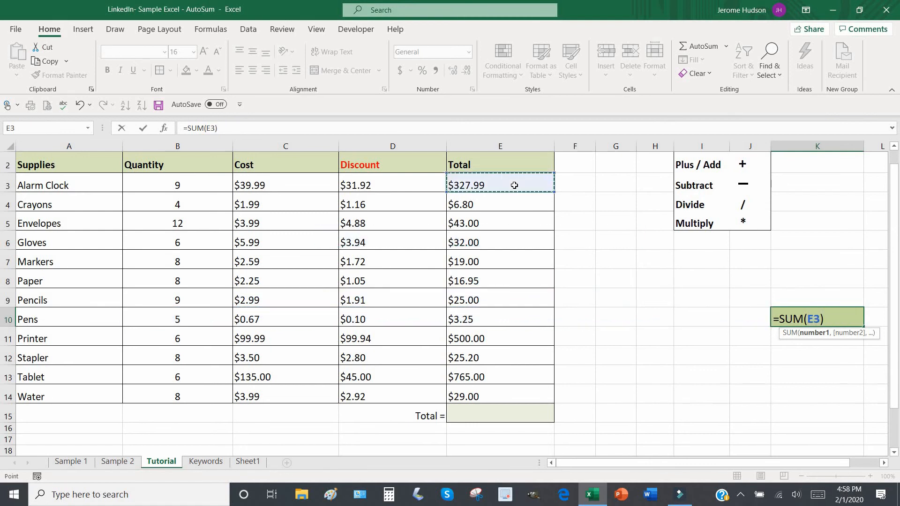
pyautogui.moveTo(514, 185); pyautogui.dragTo(492, 399)
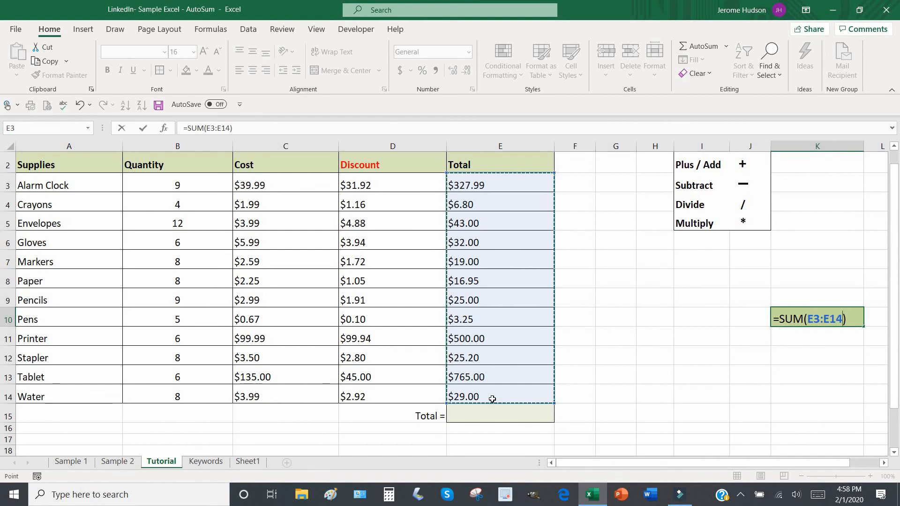
pyautogui.press('Return')
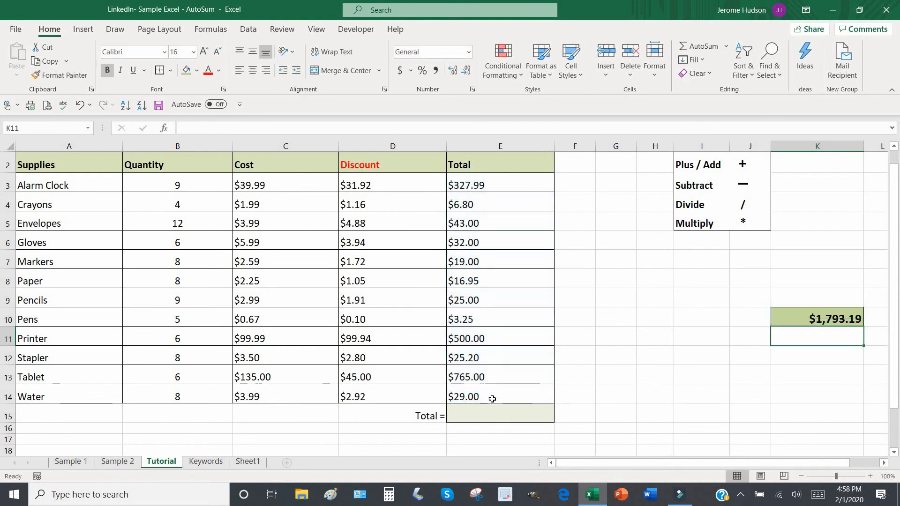
pyautogui.click(804, 318)
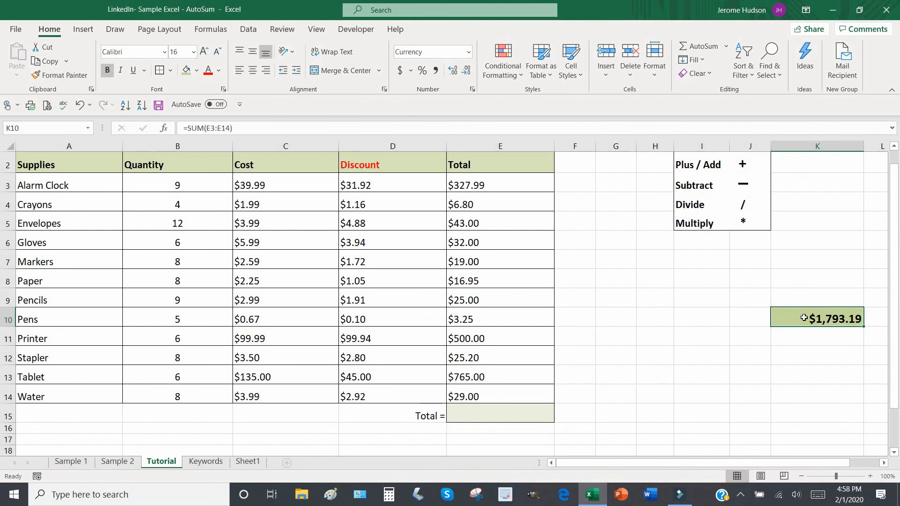